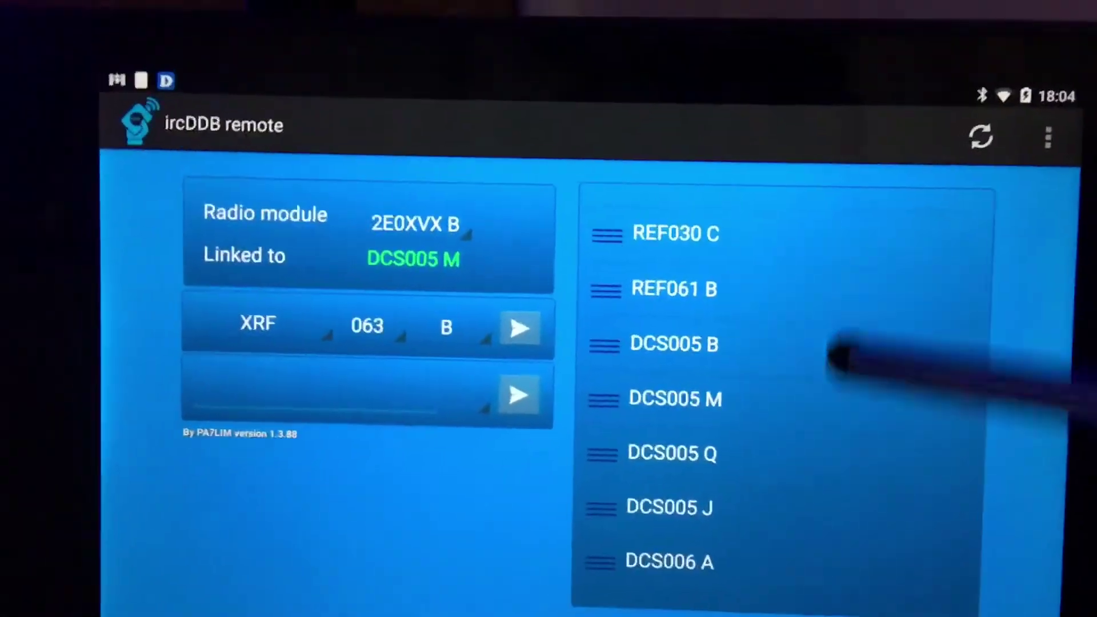
scroll(833, 355, "up", 5)
Step: Disconnect the radio module from DCS005 M and link it to reflector REF001 C
left_click(814, 215)
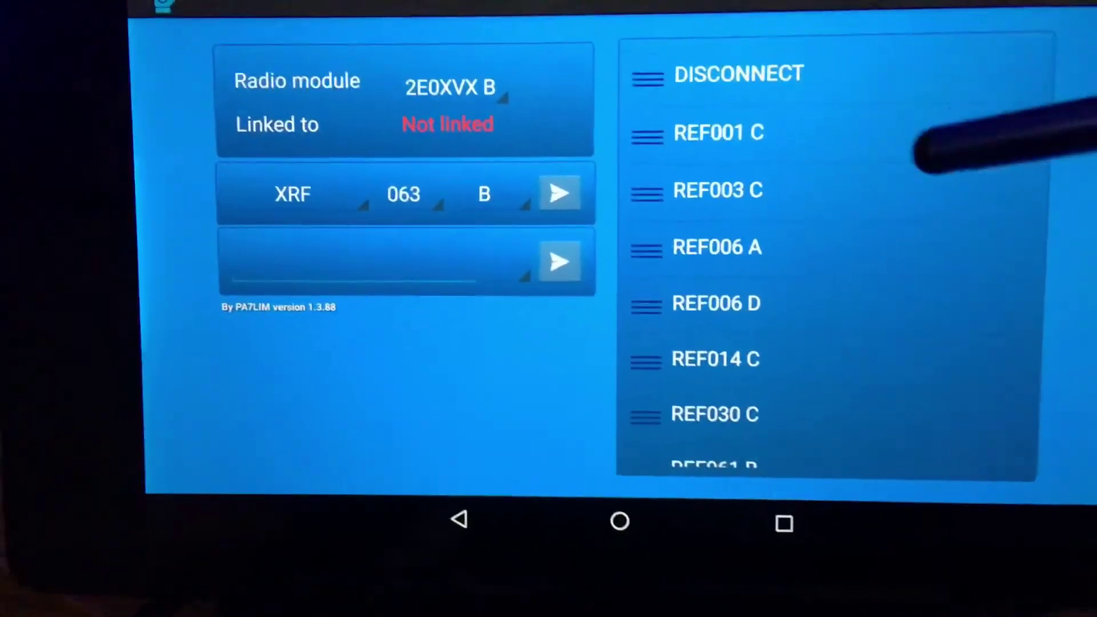
left_click(909, 137)
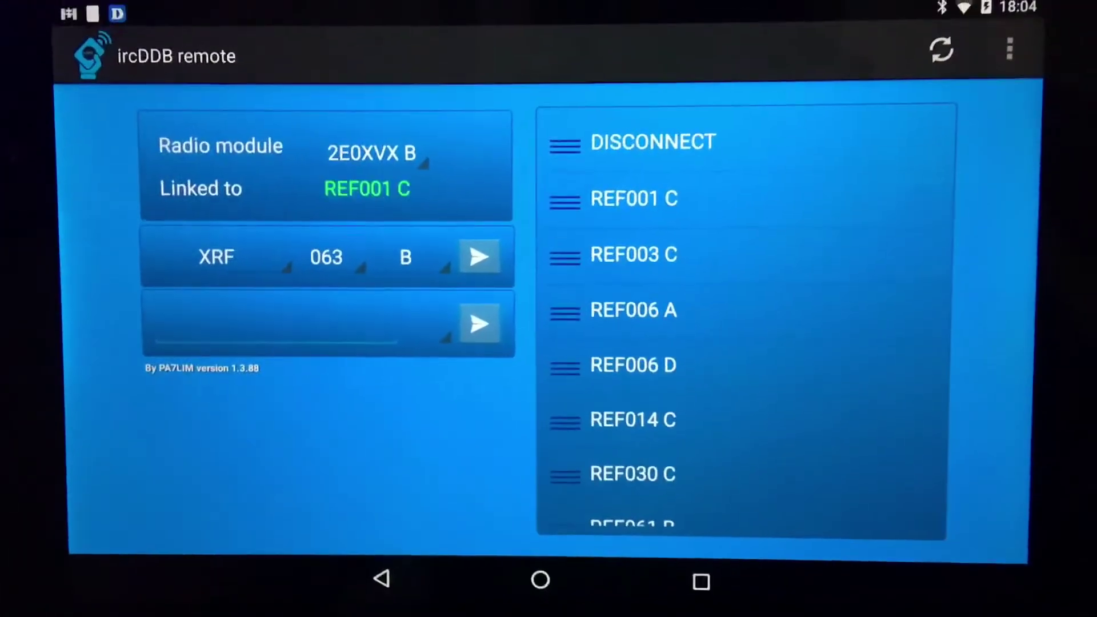